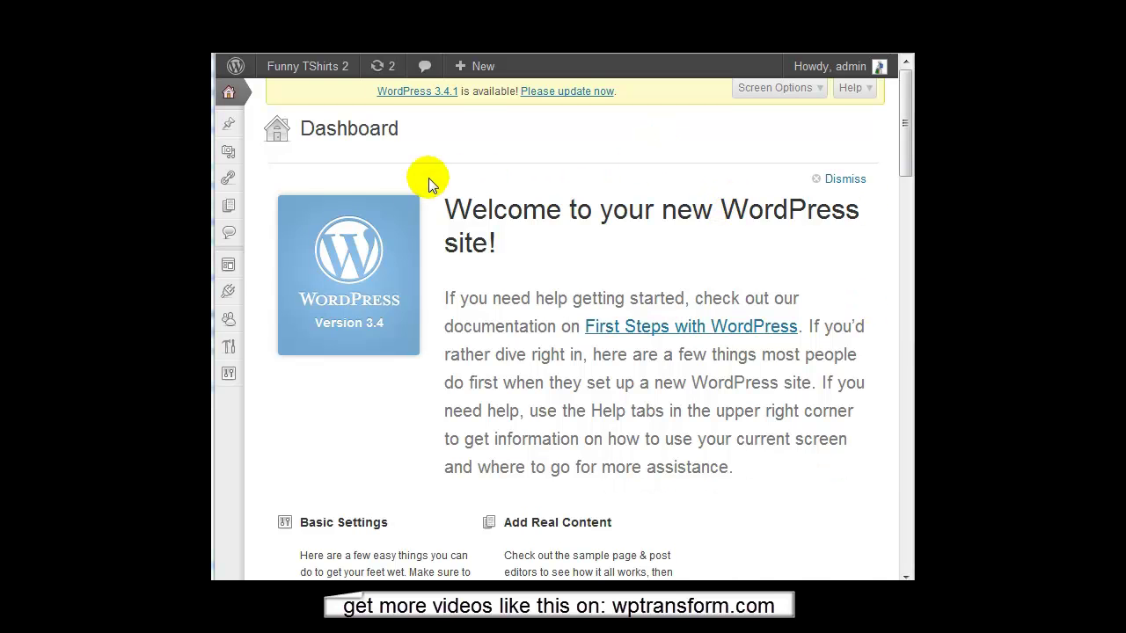
# - Open the page for adding new plugins and search the plugin directory for "WP Touch"
pyautogui.moveTo(235, 274)
pyautogui.moveTo(226, 294)
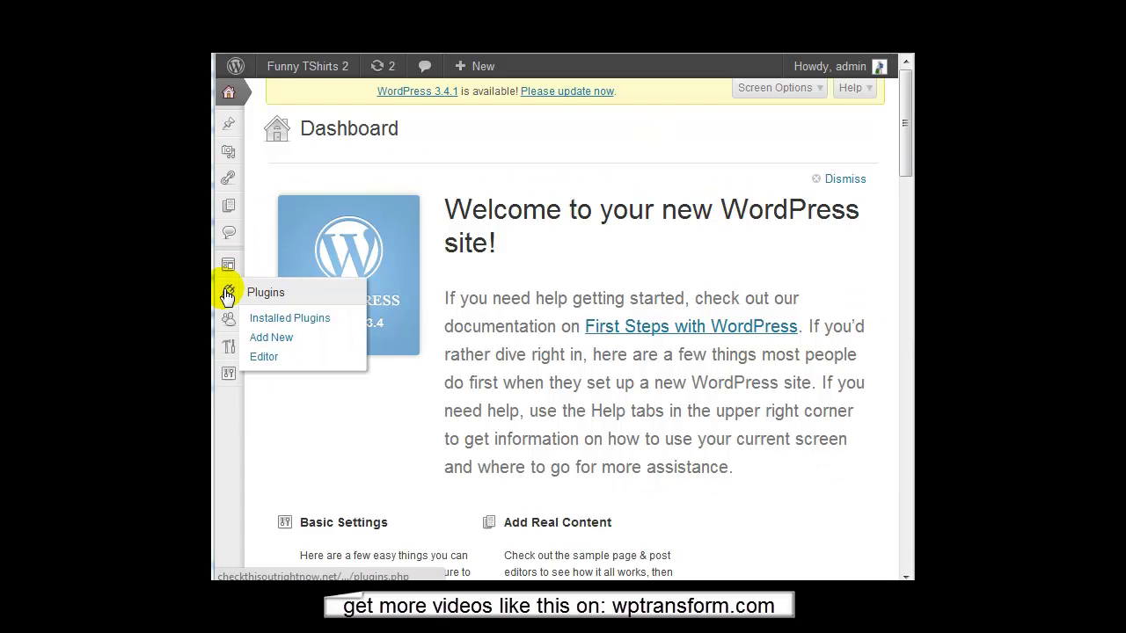
pyautogui.click(314, 343)
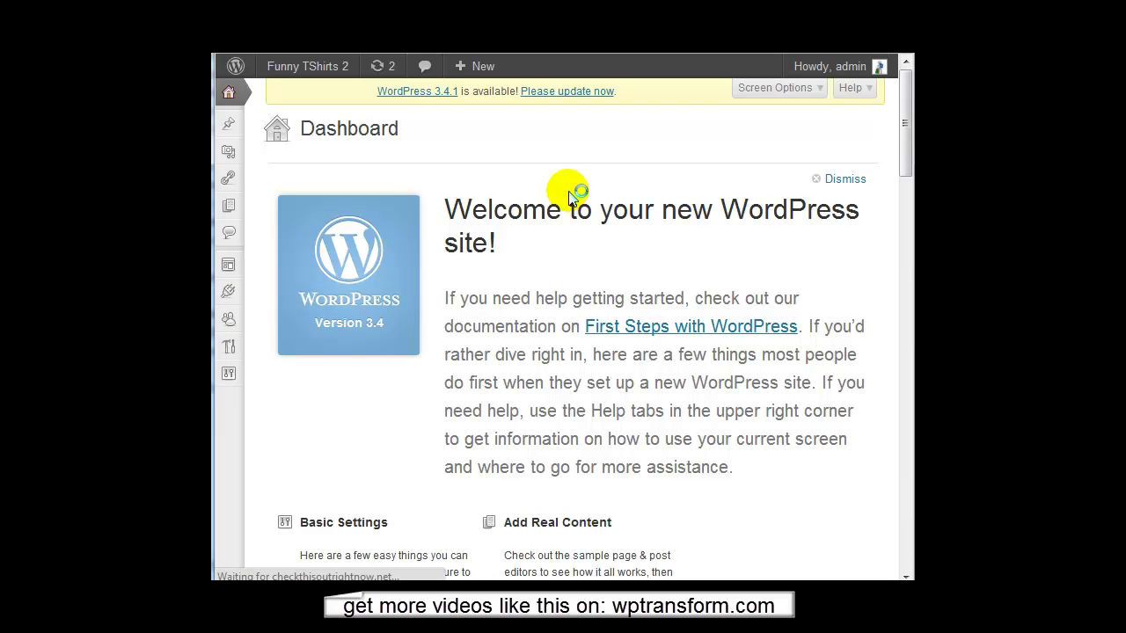
pyautogui.click(365, 276)
pyautogui.write('WP ')
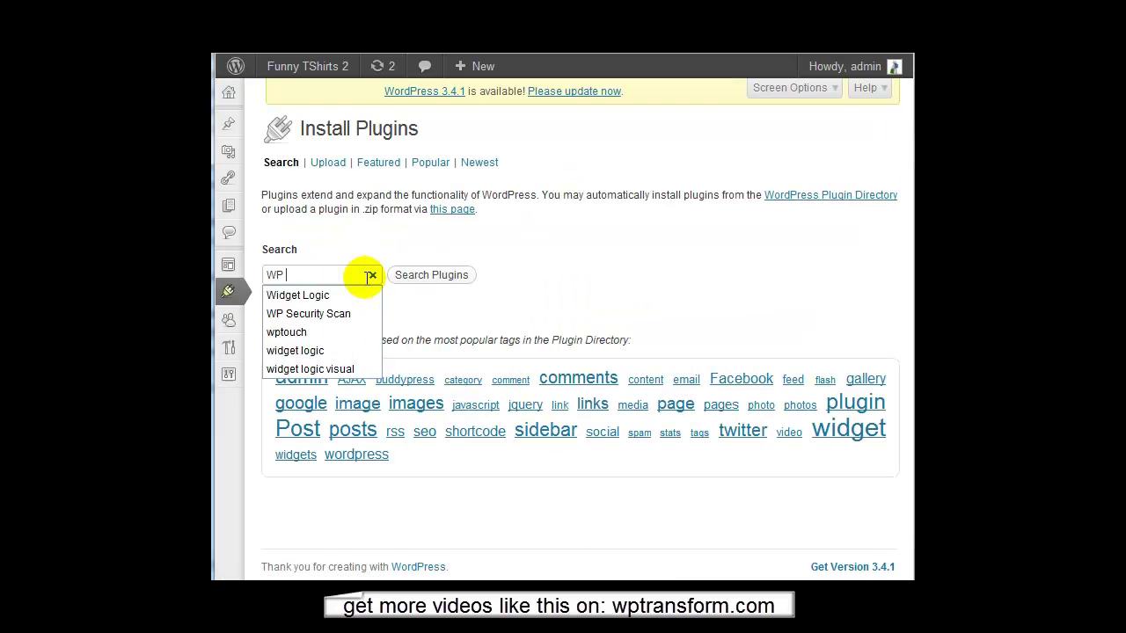
pyautogui.write('Touch')
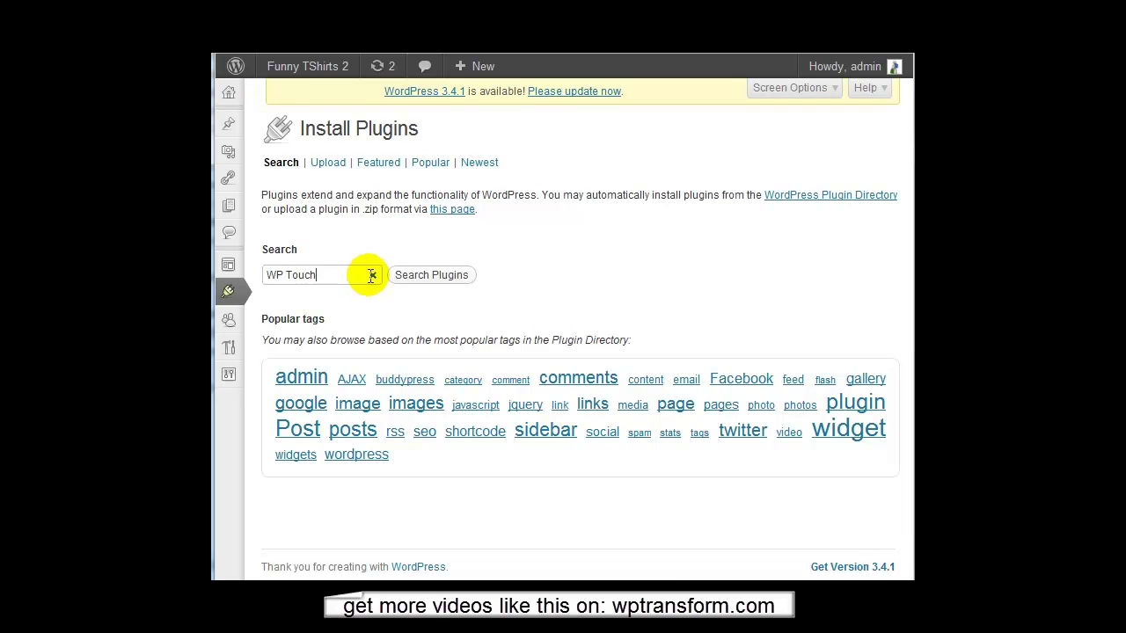
pyautogui.click(426, 277)
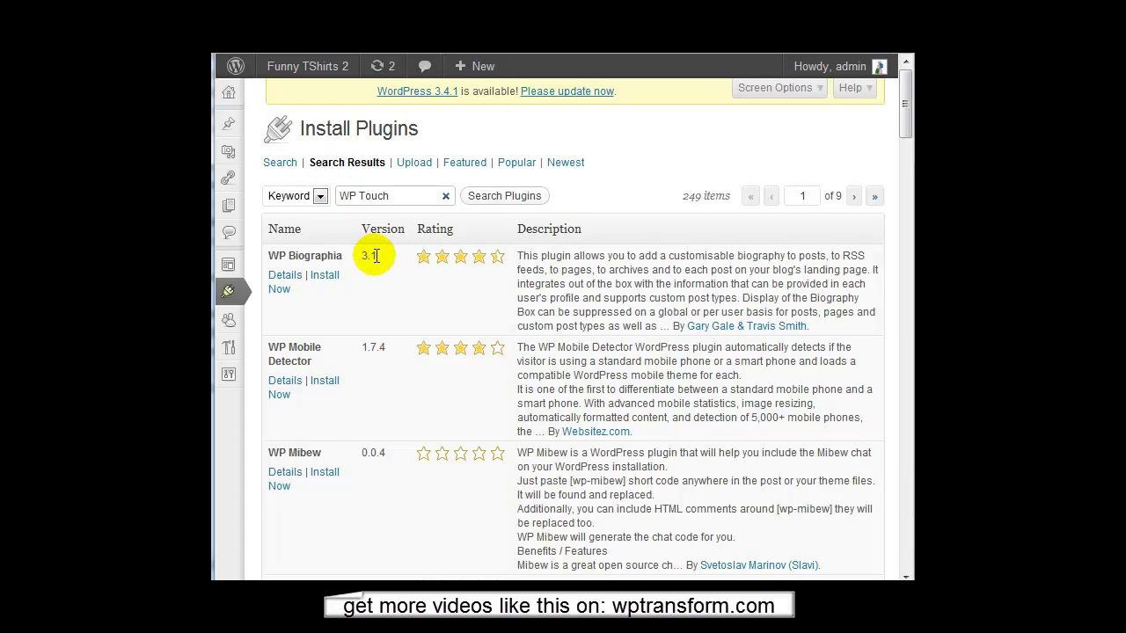
# - Correct the plugin search term to "WPTouch", and install and activate the WPtouch plugin
pyautogui.press('Delete')
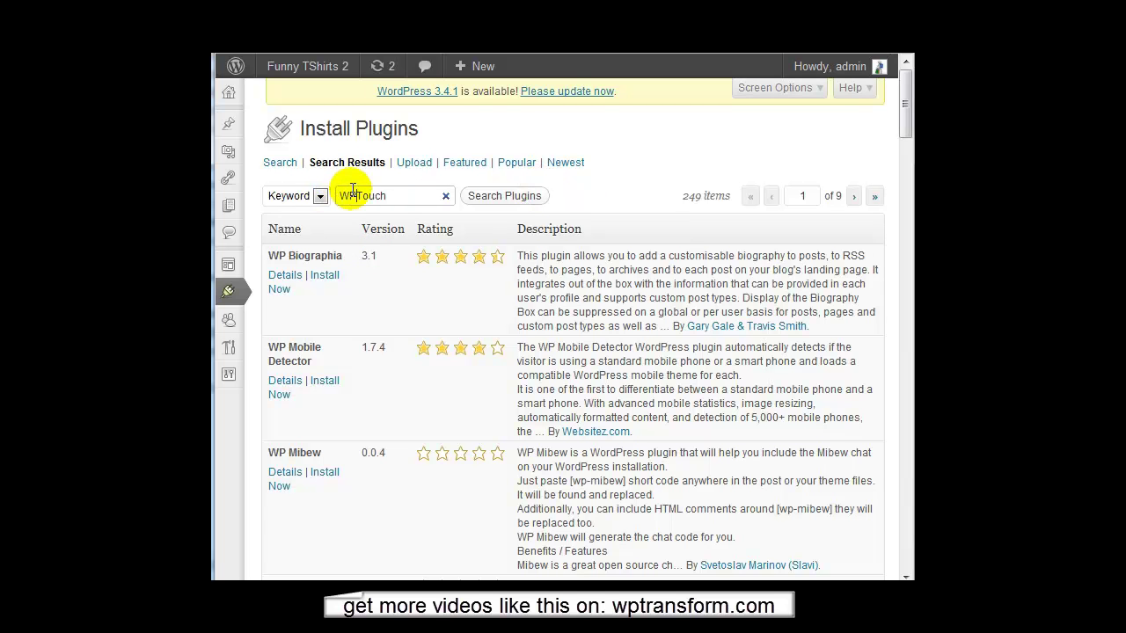
pyautogui.click(479, 195)
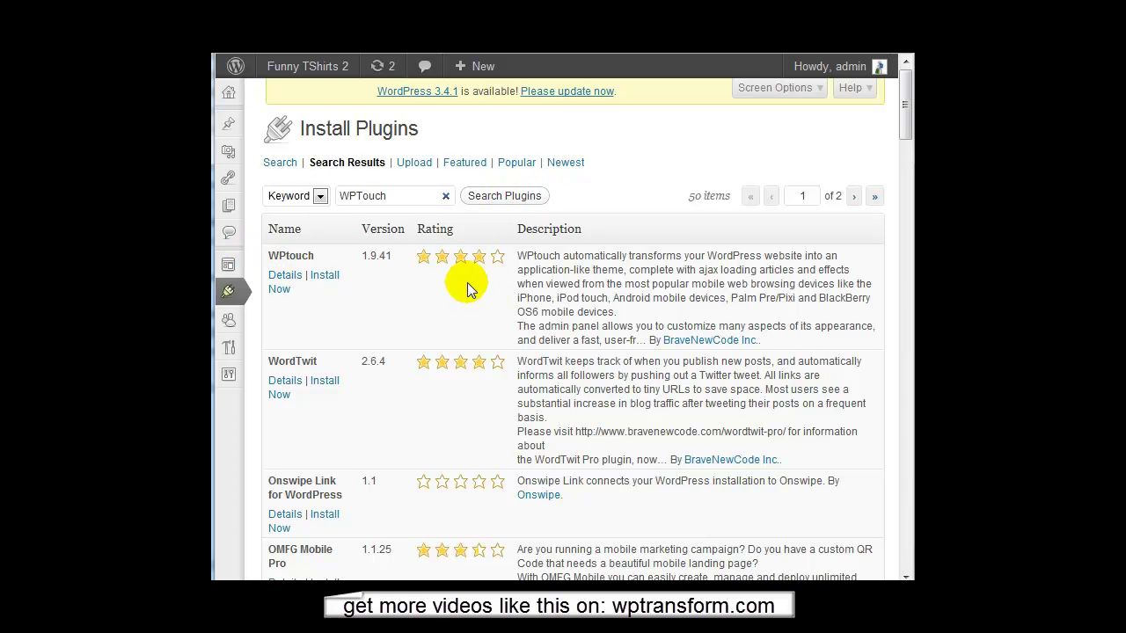
pyautogui.click(327, 275)
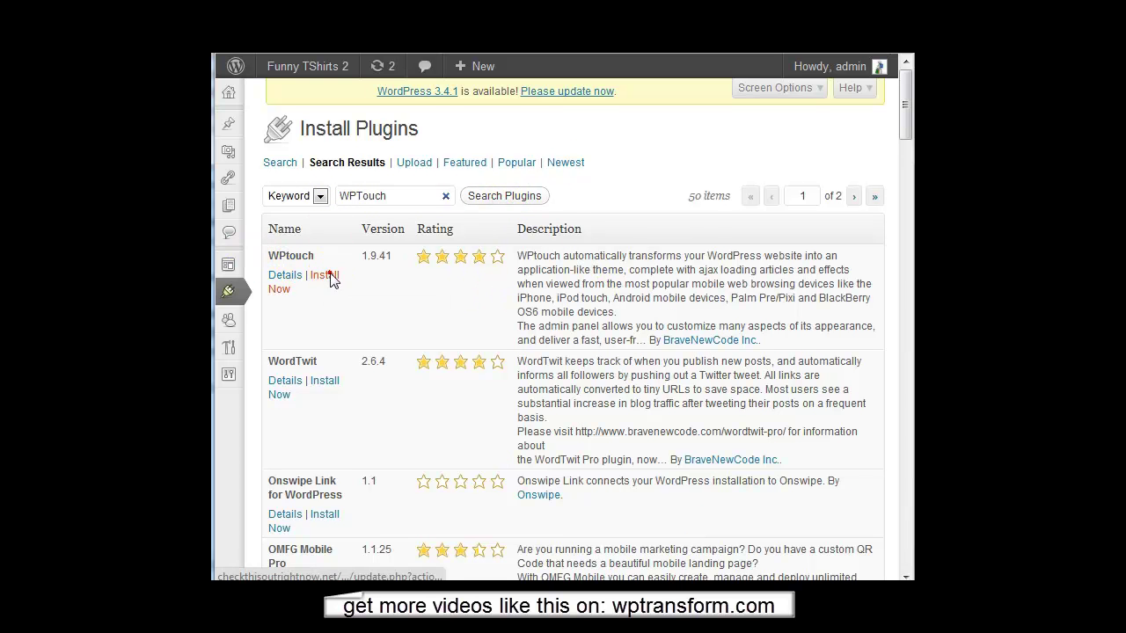
pyautogui.click(582, 314)
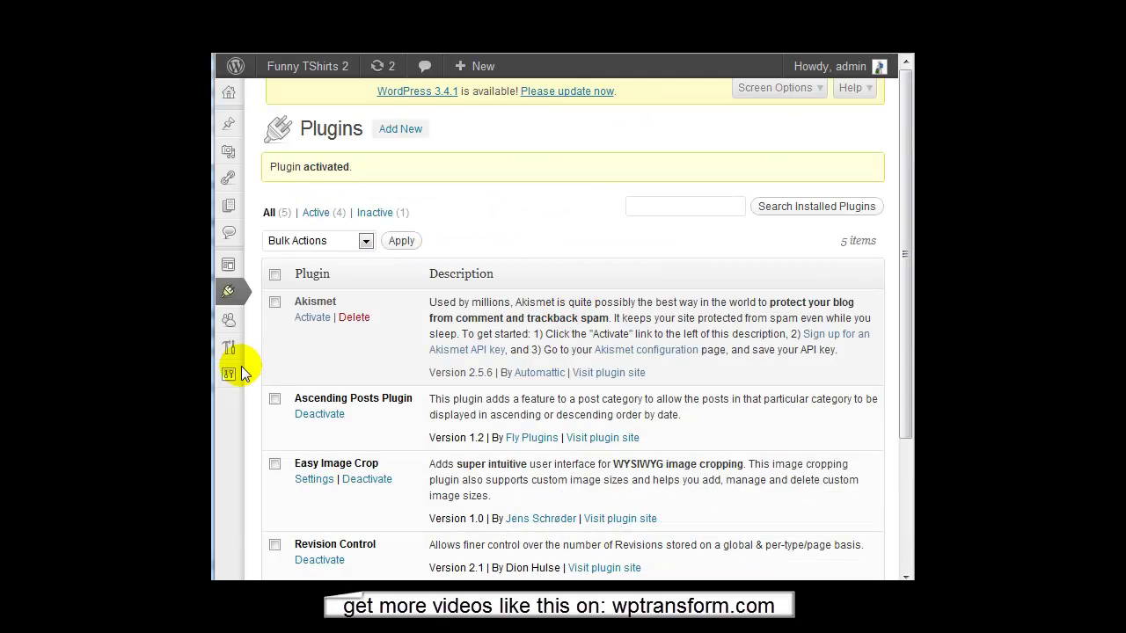
# - Open the WPtouch plugin's settings page and look over its General Settings section
pyautogui.moveTo(237, 373)
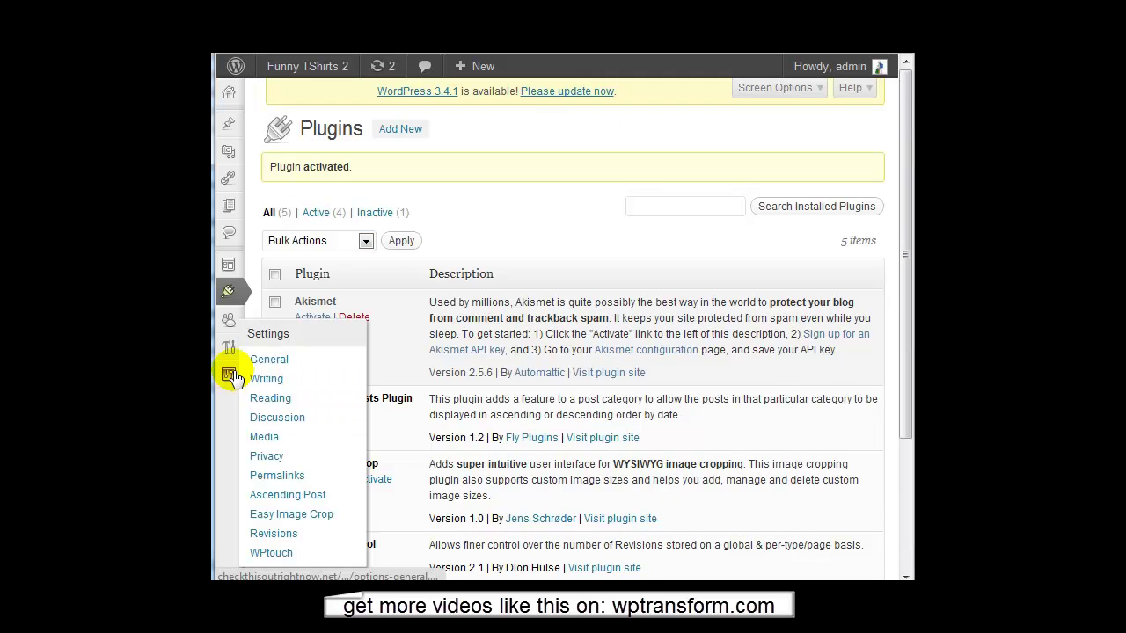
pyautogui.click(280, 551)
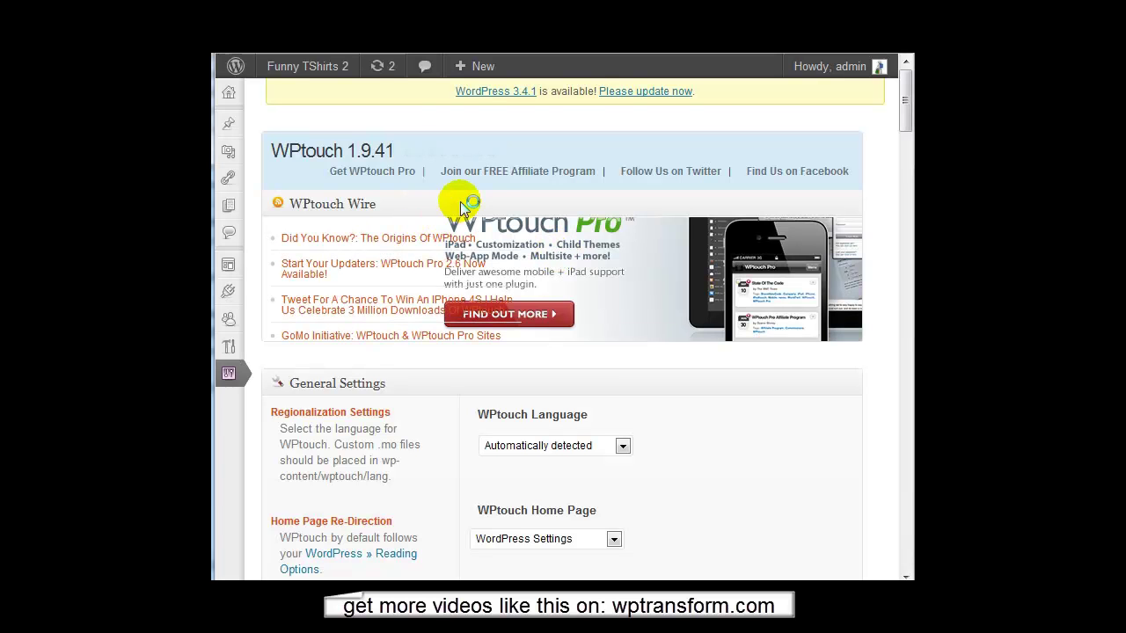
pyautogui.scroll(-2, 611, 282)
pyautogui.scroll(-2, 754, 283)
pyautogui.scroll(-1, 754, 283)
pyautogui.scroll(4, 754, 284)
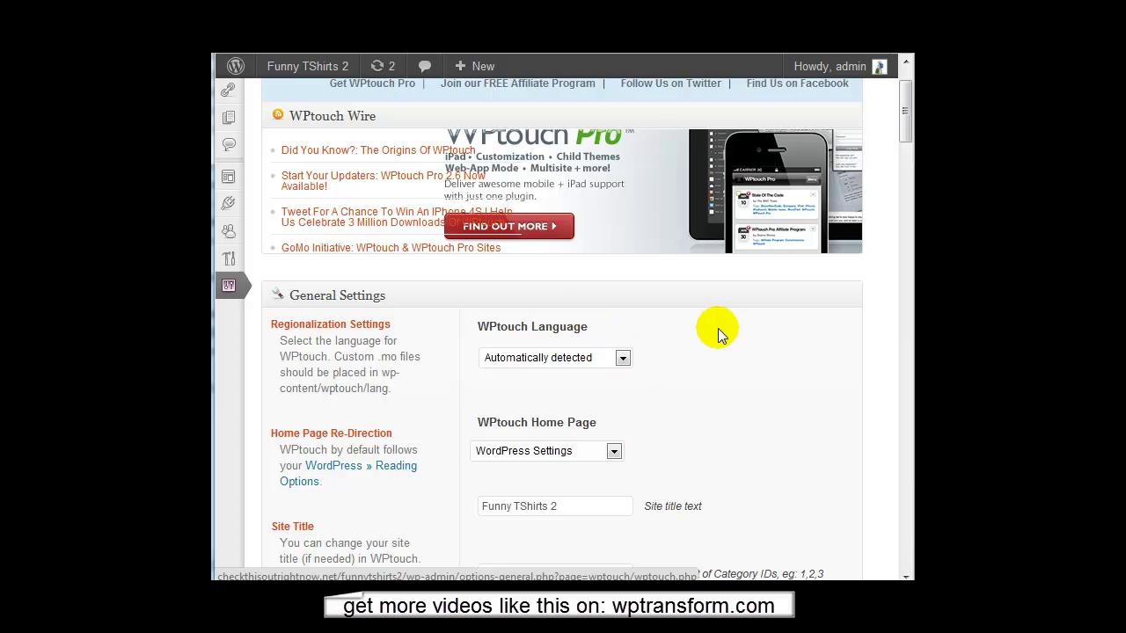
pyautogui.scroll(-2, 717, 327)
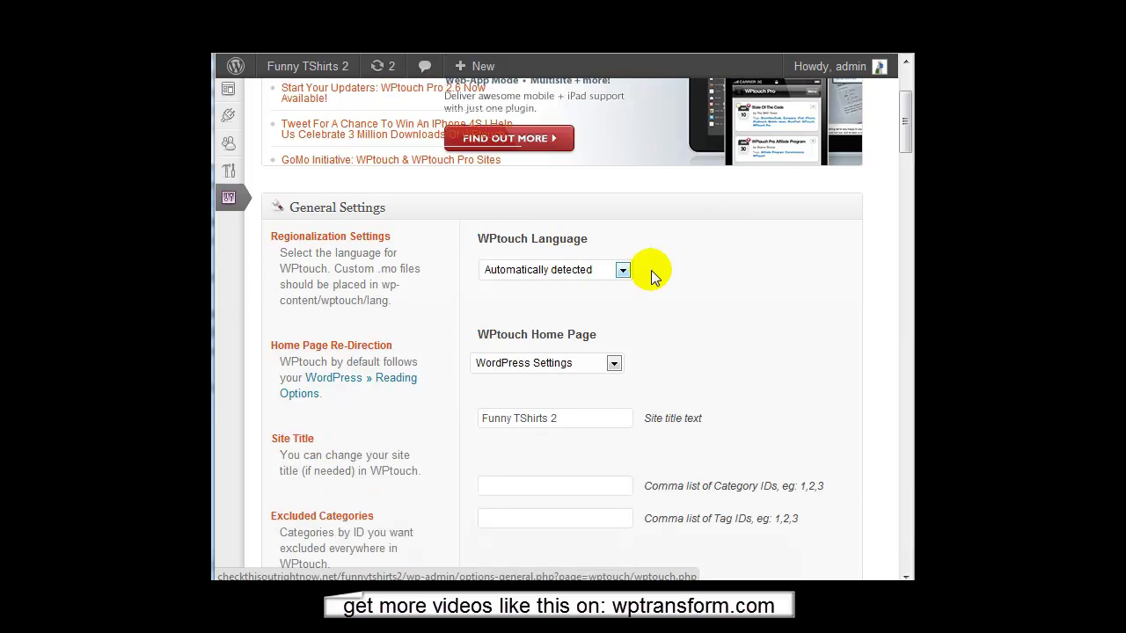
pyautogui.scroll(-4, 723, 275)
pyautogui.scroll(4, 356, 235)
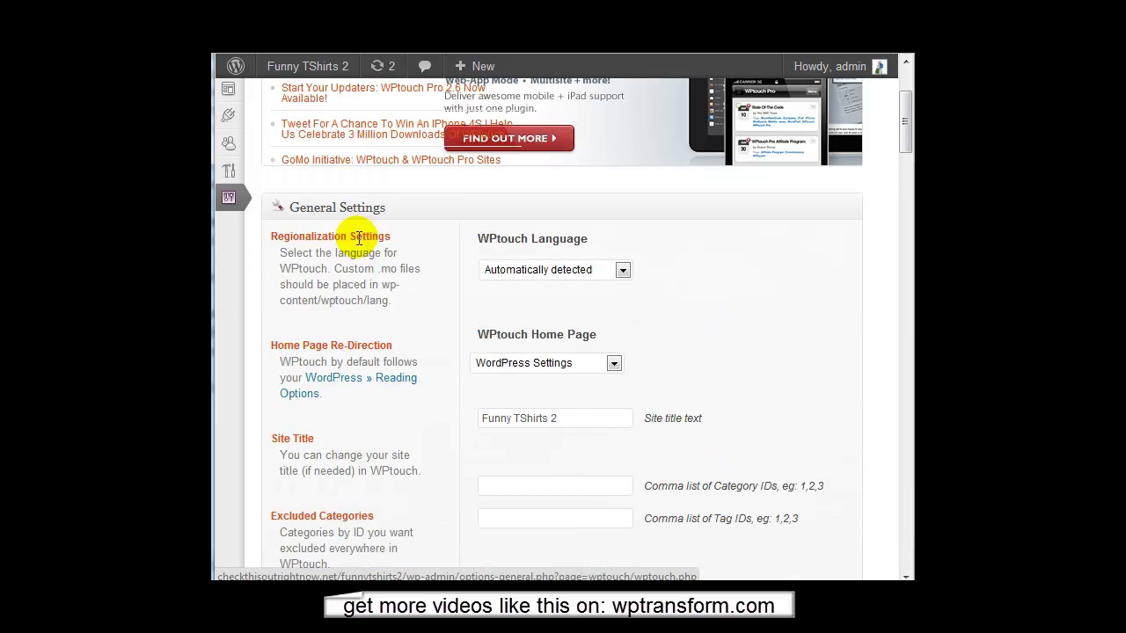
# - Choose WordPress Settings as the WPtouch home page under the home page redirection options
pyautogui.scroll(-2, 766, 273)
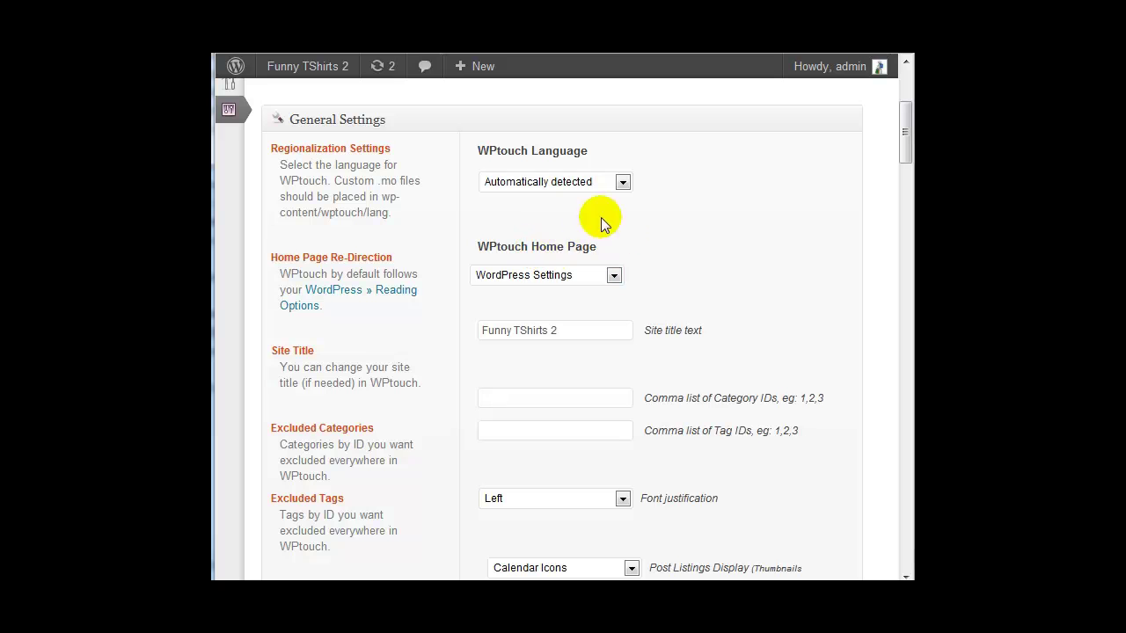
pyautogui.click(579, 277)
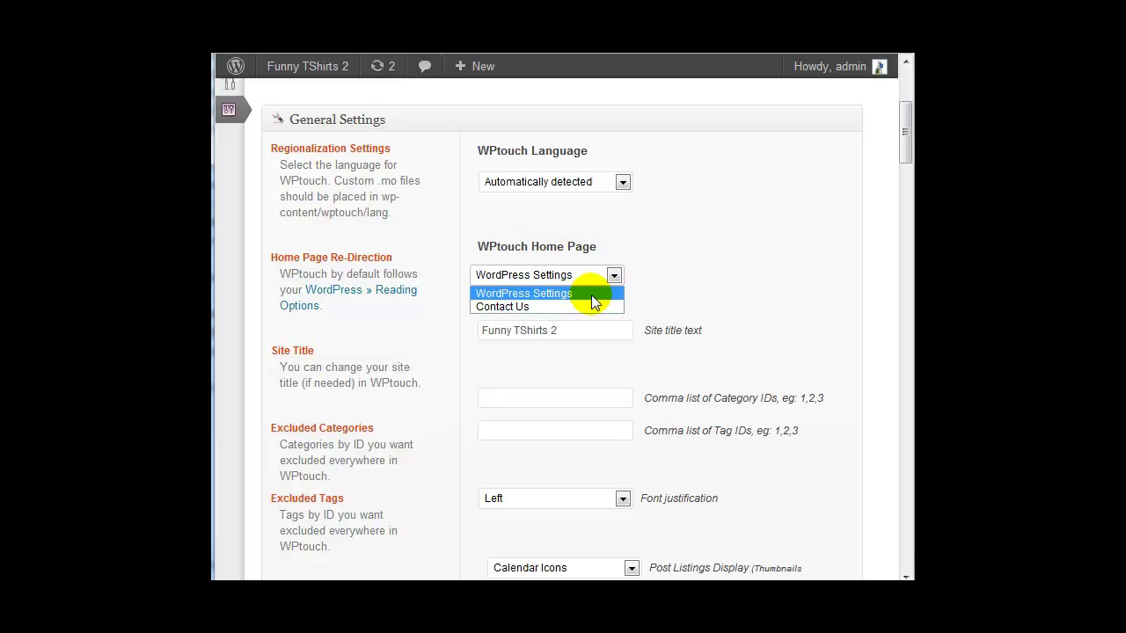
pyautogui.click(591, 294)
pyautogui.click(659, 247)
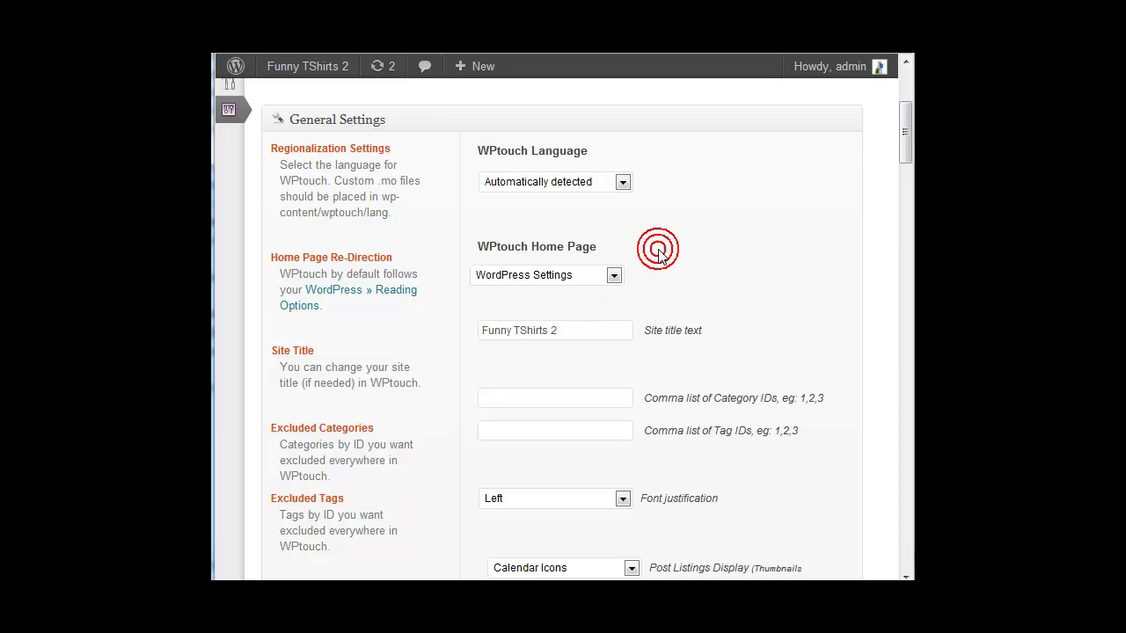
# - Change the WPtouch site title text to "Funny TShirts - Mobile Version"
pyautogui.scroll(-2, 575, 242)
pyautogui.click(575, 242)
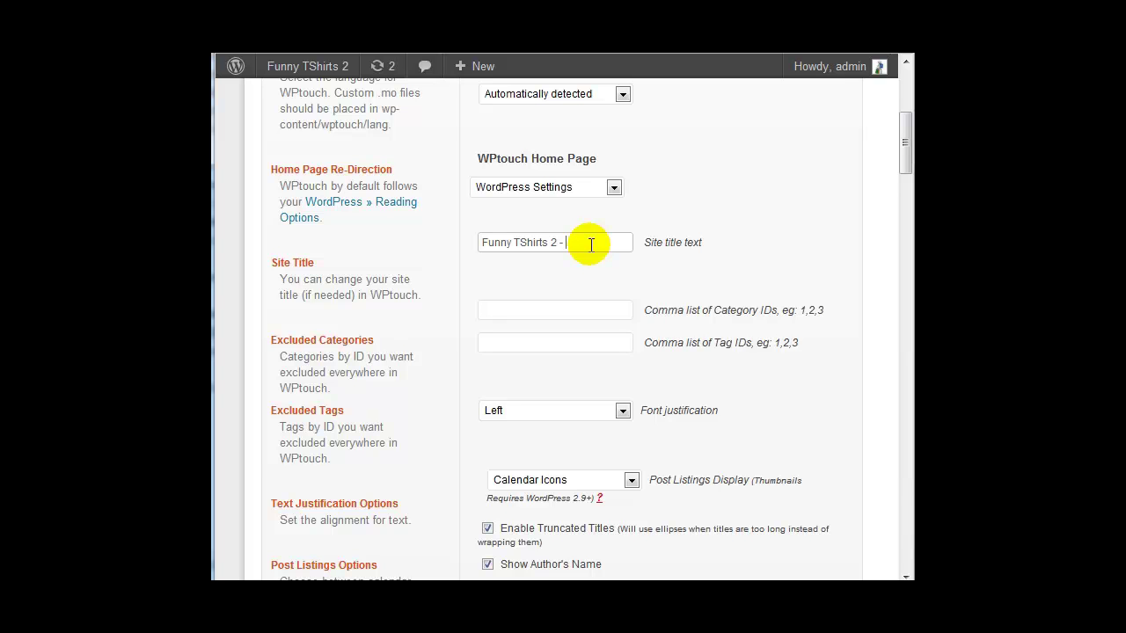
pyautogui.press('BackSpace')
pyautogui.press('BackSpace')
pyautogui.press('BackSpace')
pyautogui.write('- Mobile Version')
# - Examine the excluded categories and tags, the text justification and the post listings options in General Settings
pyautogui.scroll(-2, 563, 237)
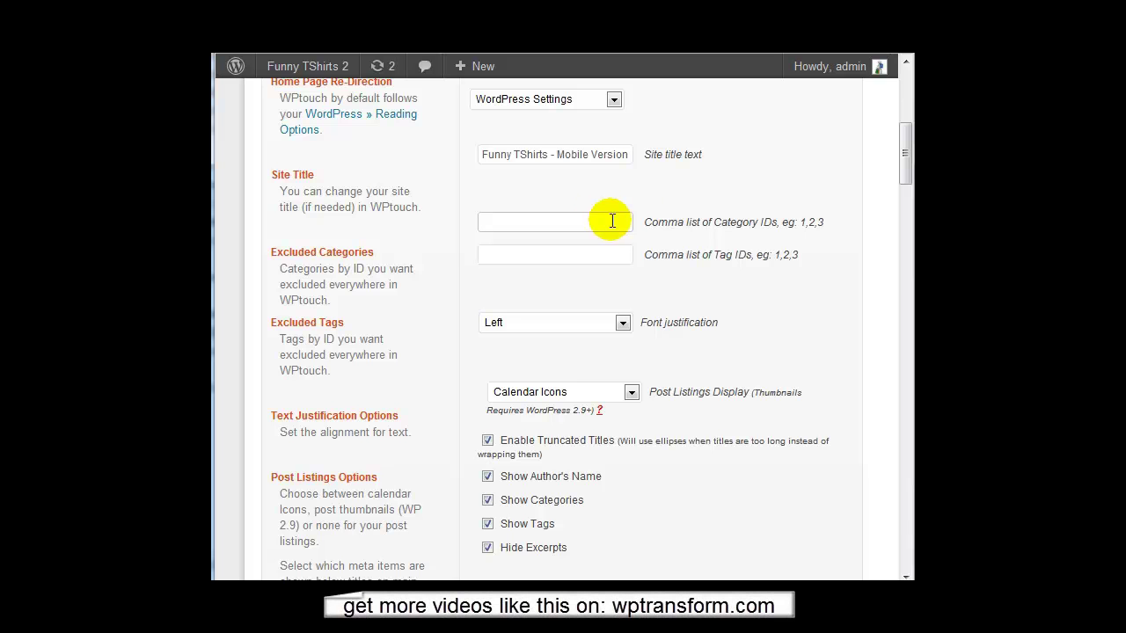
pyautogui.click(548, 220)
pyautogui.click(546, 259)
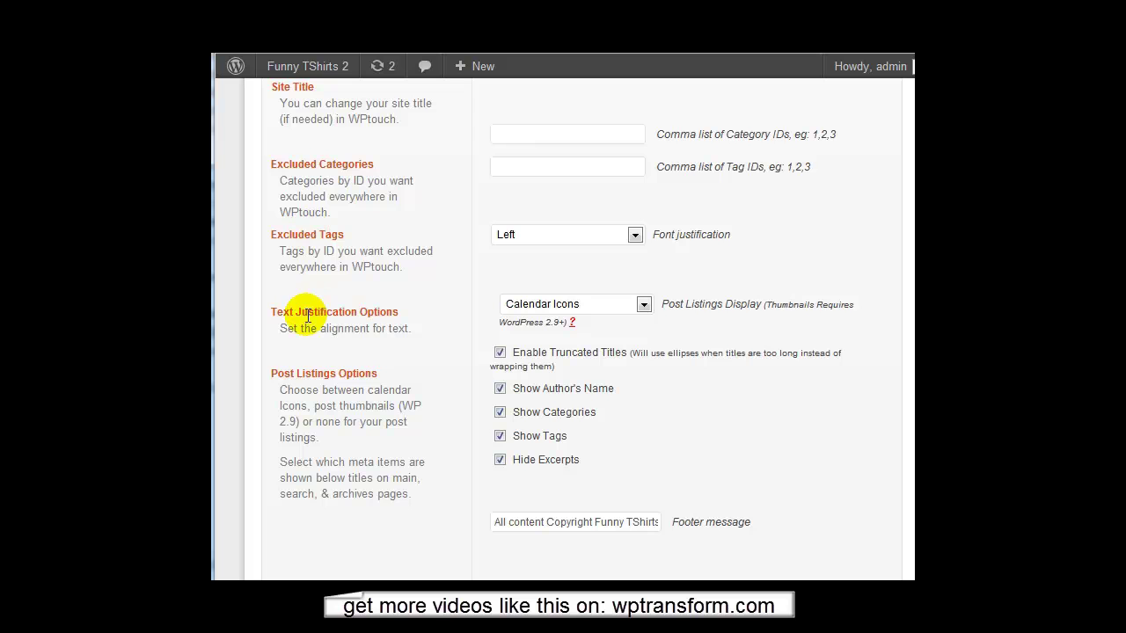
pyautogui.moveTo(388, 312); pyautogui.dragTo(302, 312)
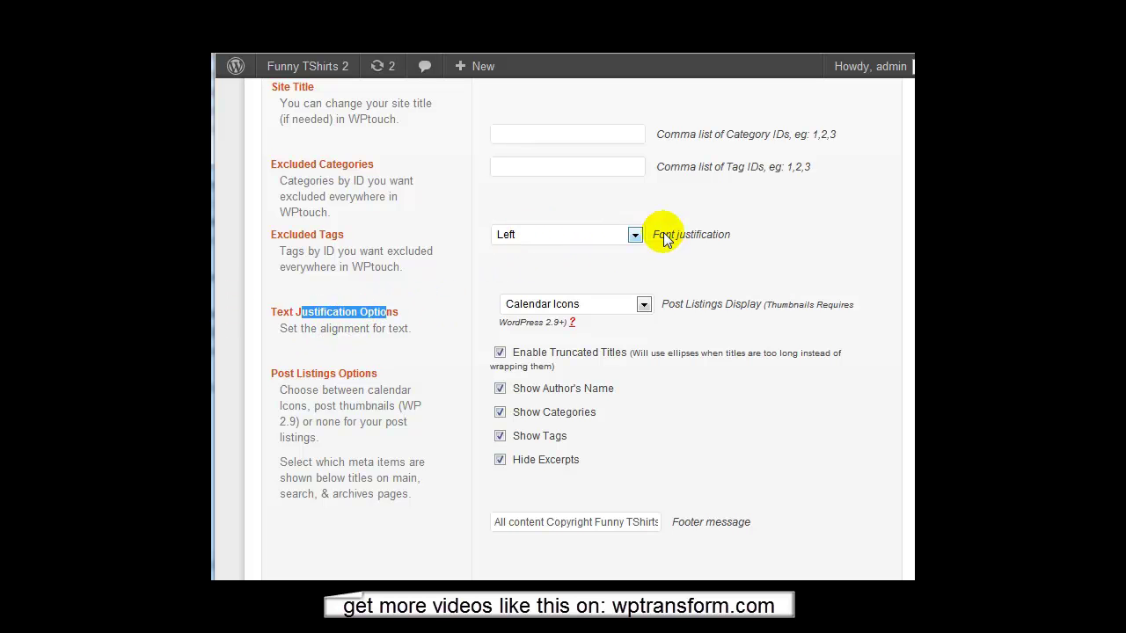
pyautogui.click(488, 284)
pyautogui.scroll(-2, 480, 284)
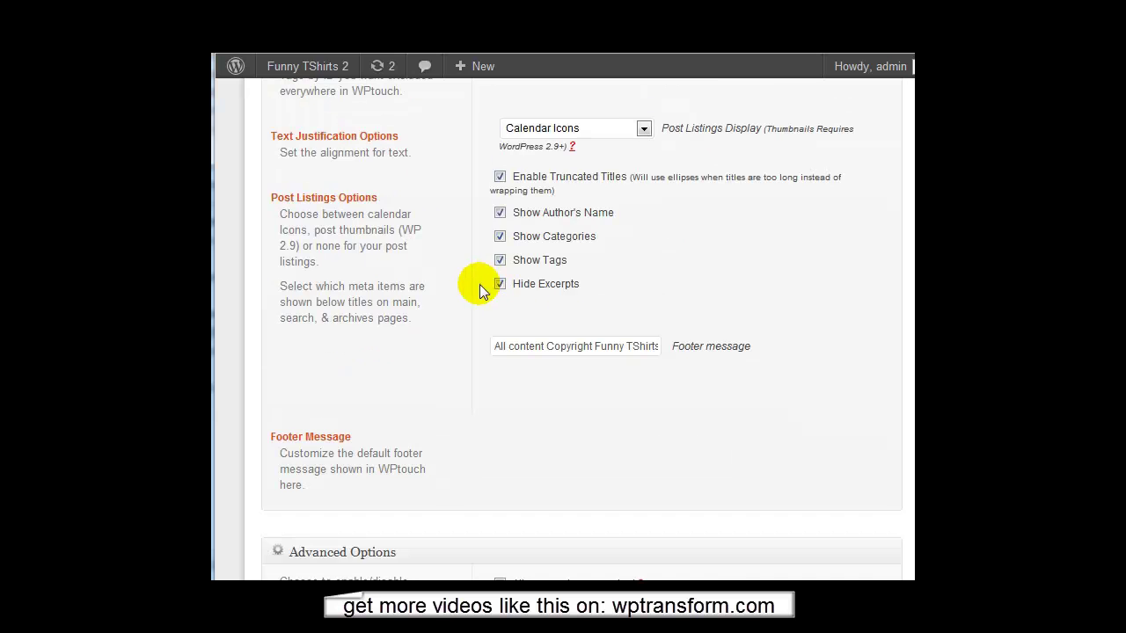
pyautogui.scroll(1, 387, 238)
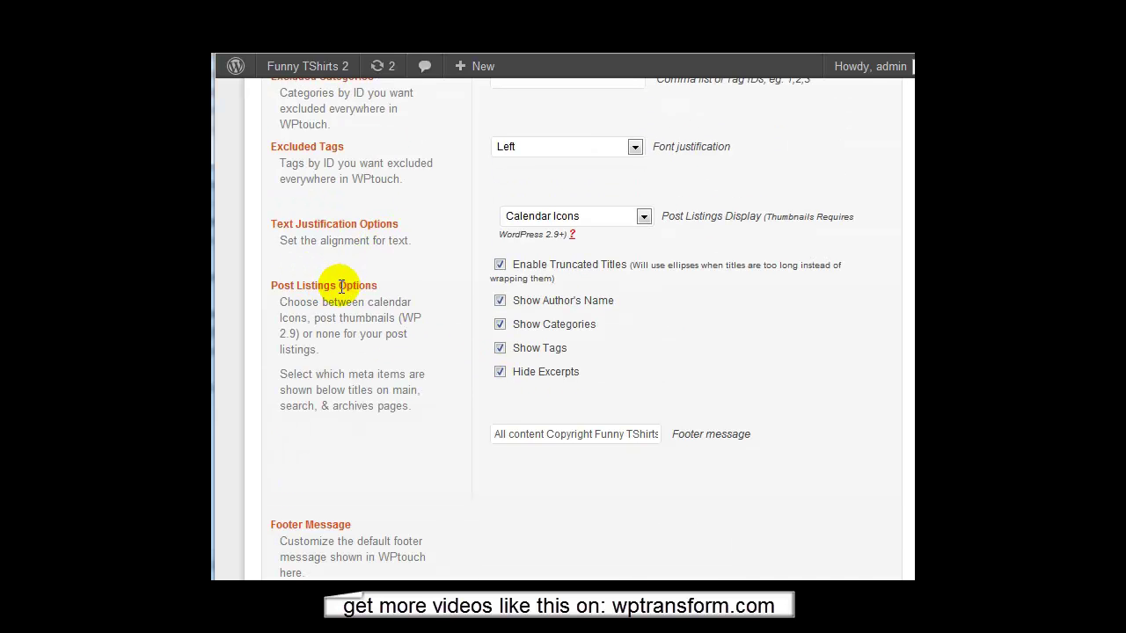
pyautogui.moveTo(339, 300); pyautogui.dragTo(363, 318)
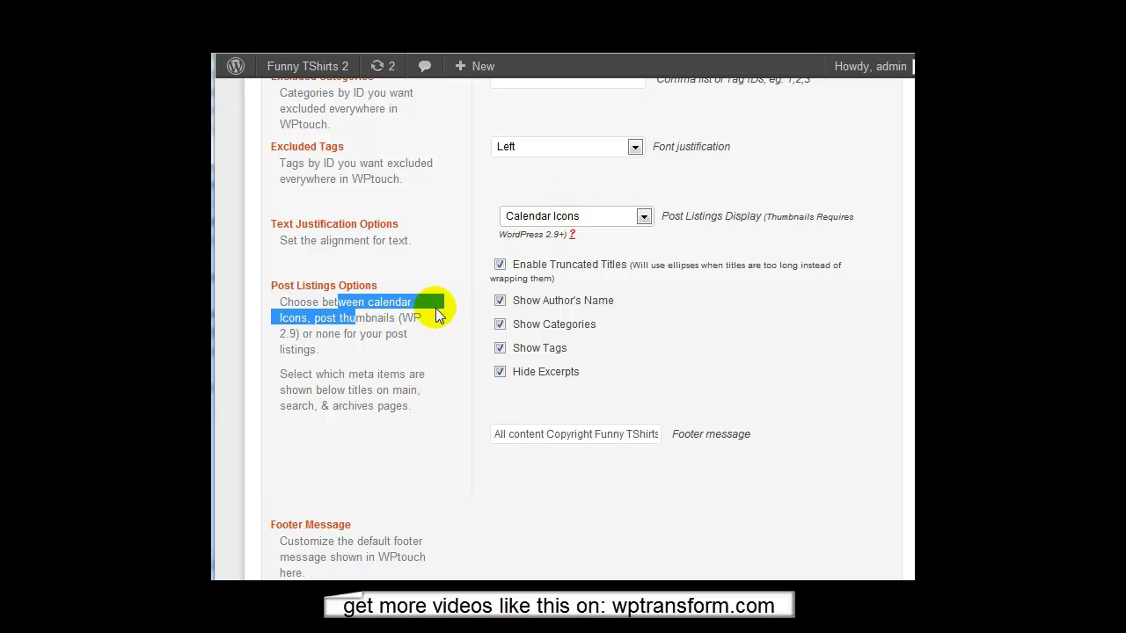
pyautogui.scroll(-4, 435, 309)
pyautogui.scroll(4, 446, 266)
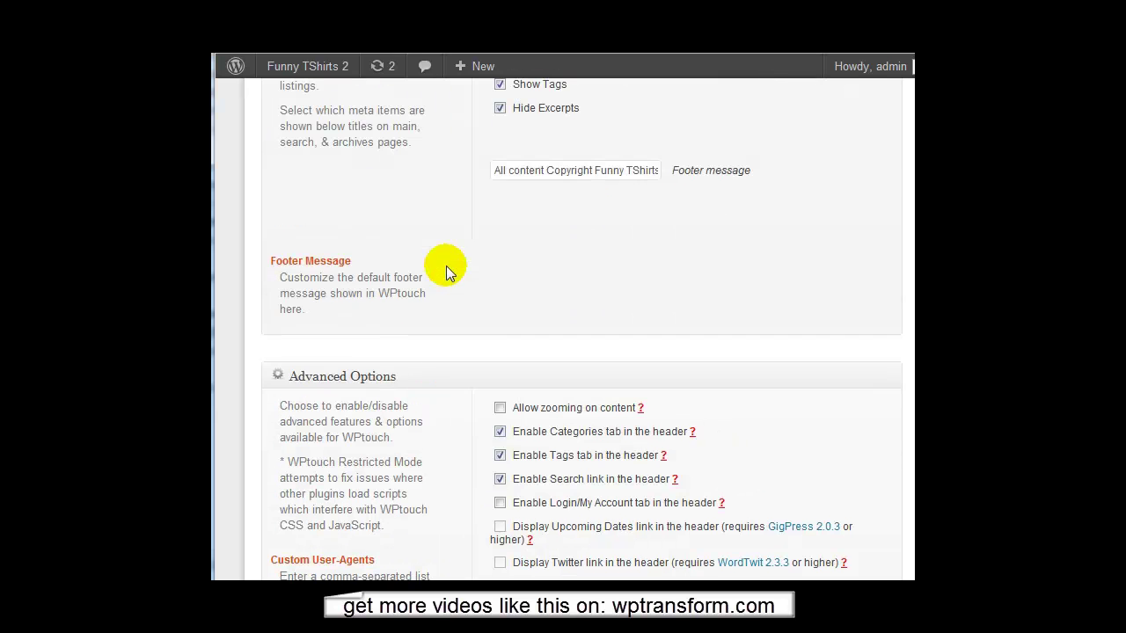
# - Read through the full text of the WPtouch footer message
pyautogui.moveTo(658, 256); pyautogui.dragTo(552, 218)
pyautogui.click(577, 254)
pyautogui.press('Home')
pyautogui.hotkey('ctrl', 'a')
pyautogui.press('End')
# - Enable zooming on content in the WPtouch Advanced Options
pyautogui.scroll(-3, 577, 254)
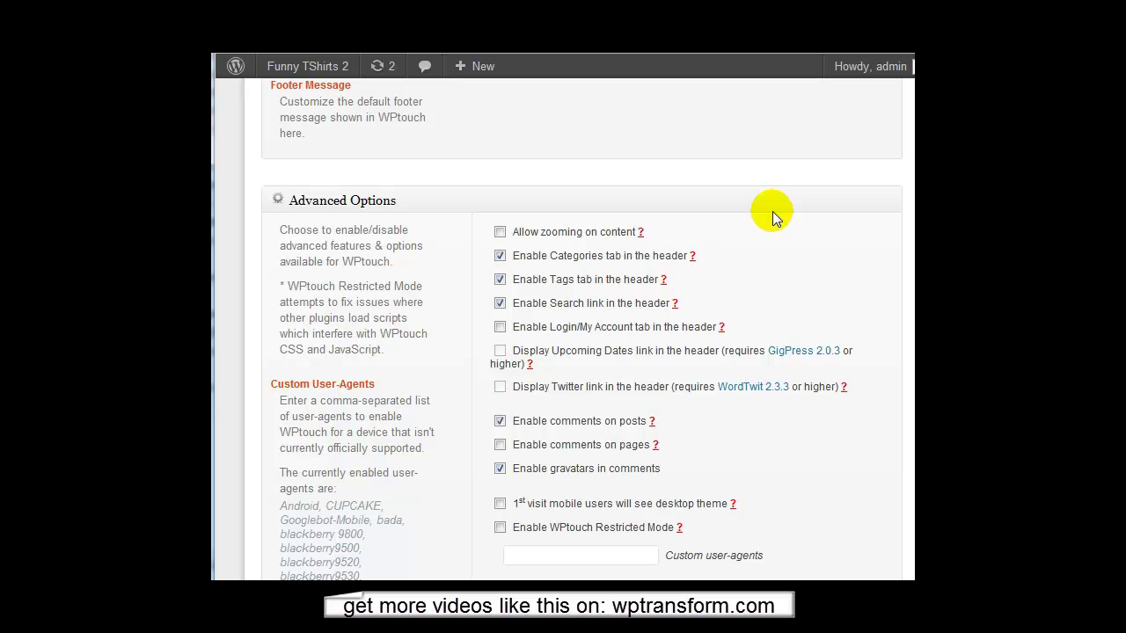
pyautogui.click(500, 232)
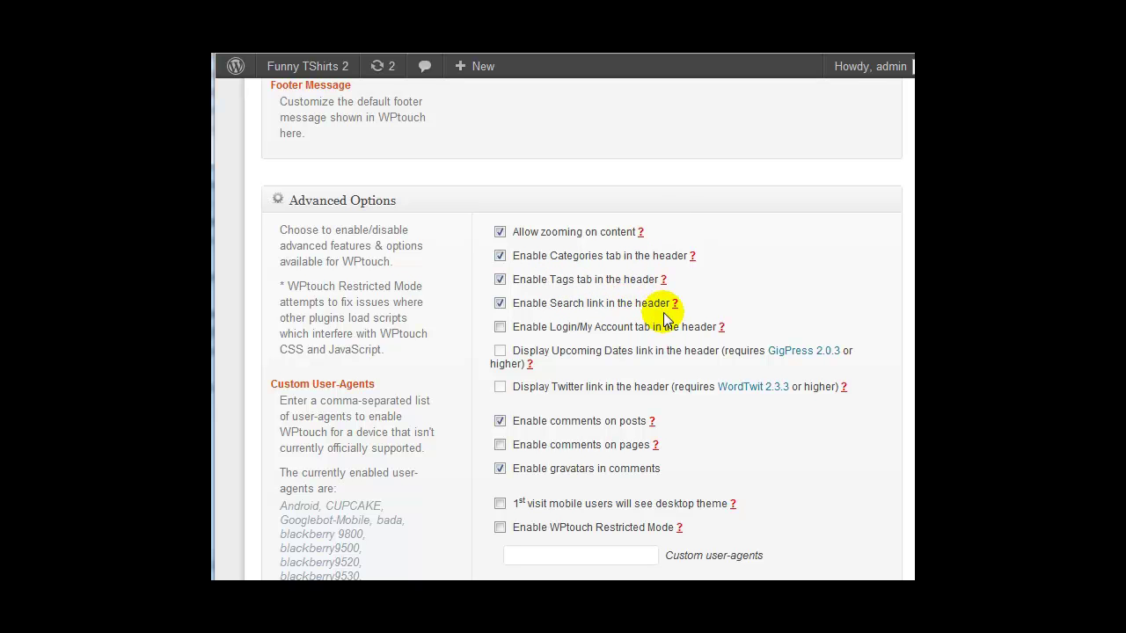
# - Review the remaining advanced options and the push notification, style and color, and advertising and stats settings
pyautogui.scroll(-1, 803, 231)
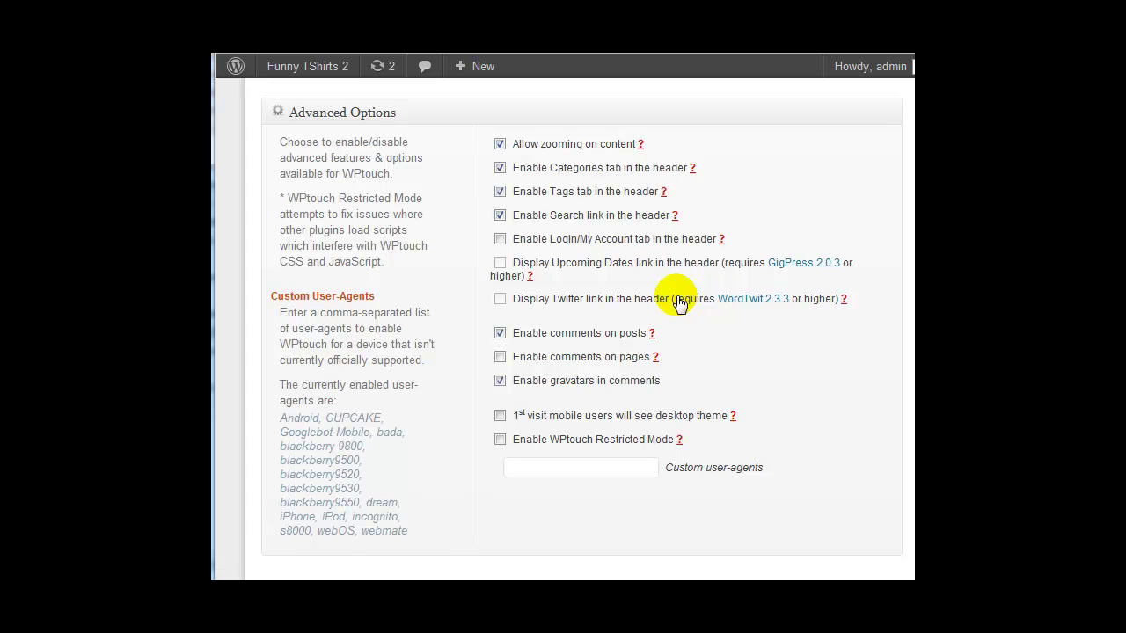
pyautogui.scroll(-2, 743, 342)
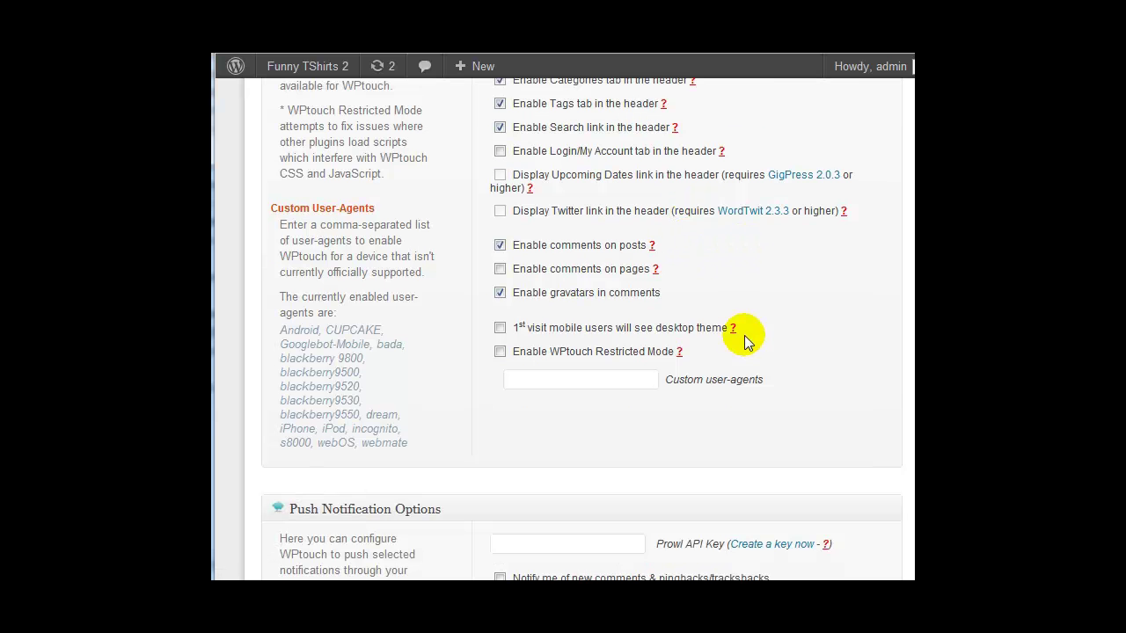
pyautogui.scroll(-2, 577, 343)
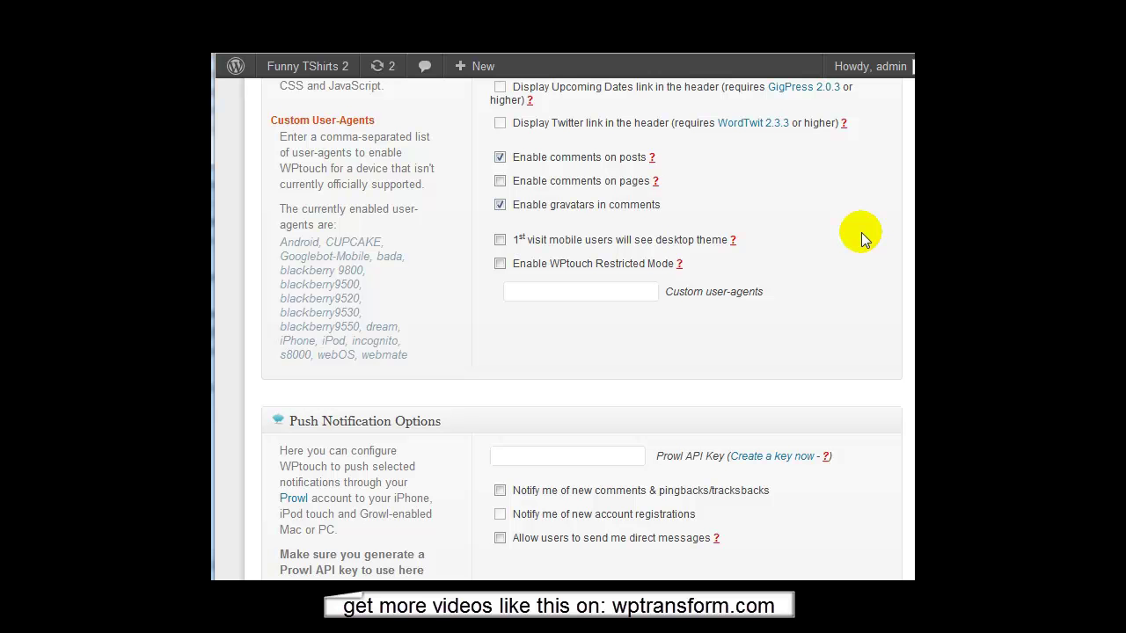
pyautogui.scroll(-4, 840, 252)
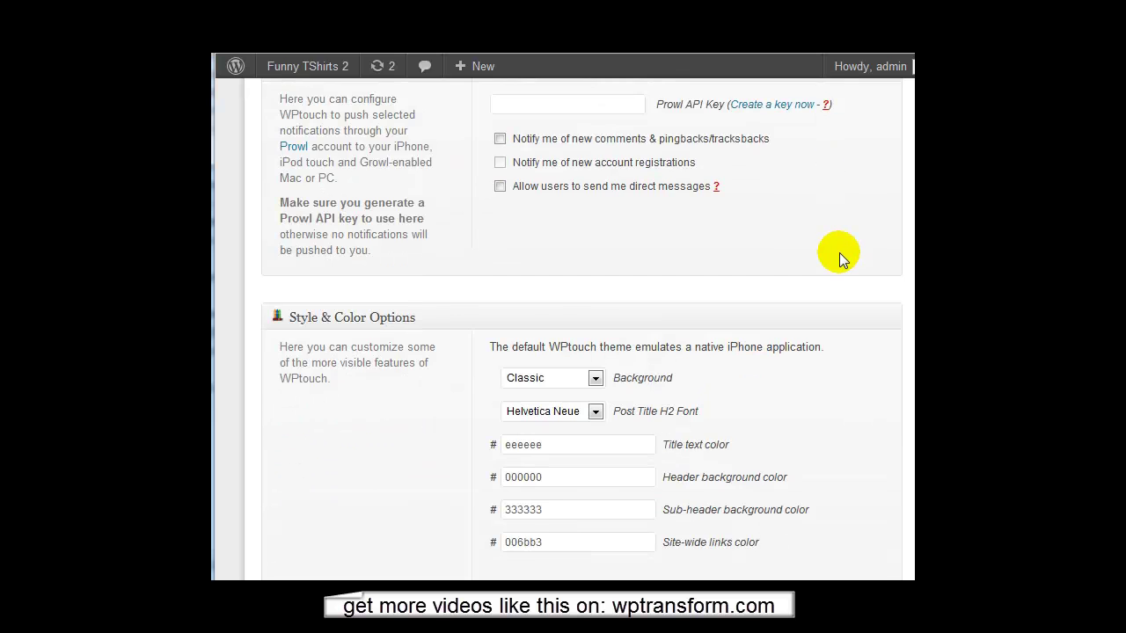
pyautogui.scroll(1, 840, 252)
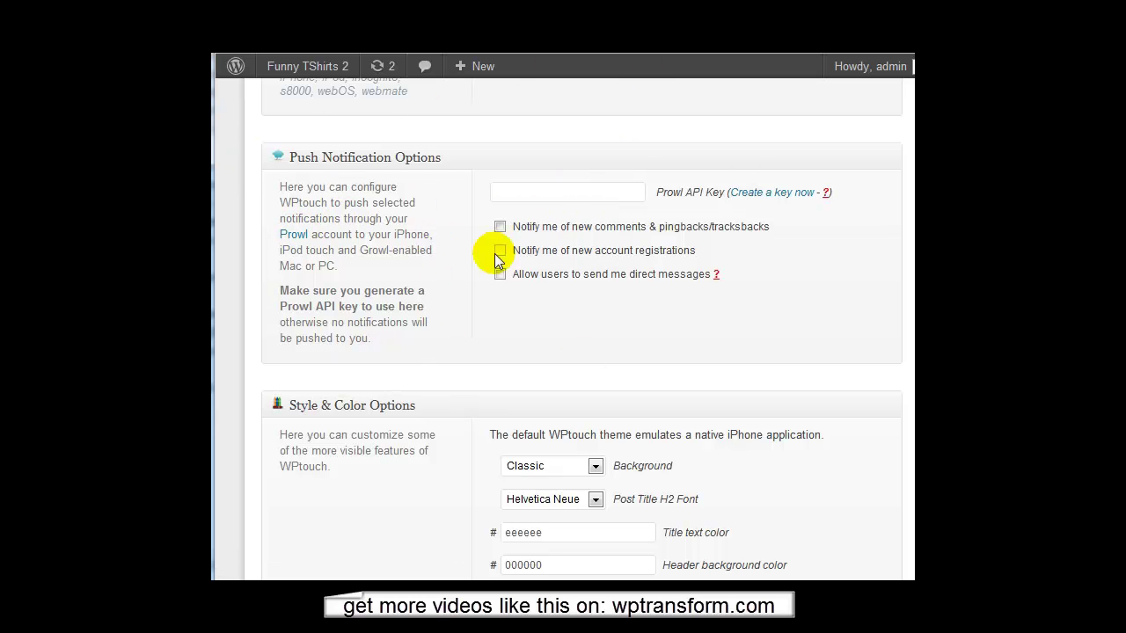
pyautogui.scroll(-3, 491, 234)
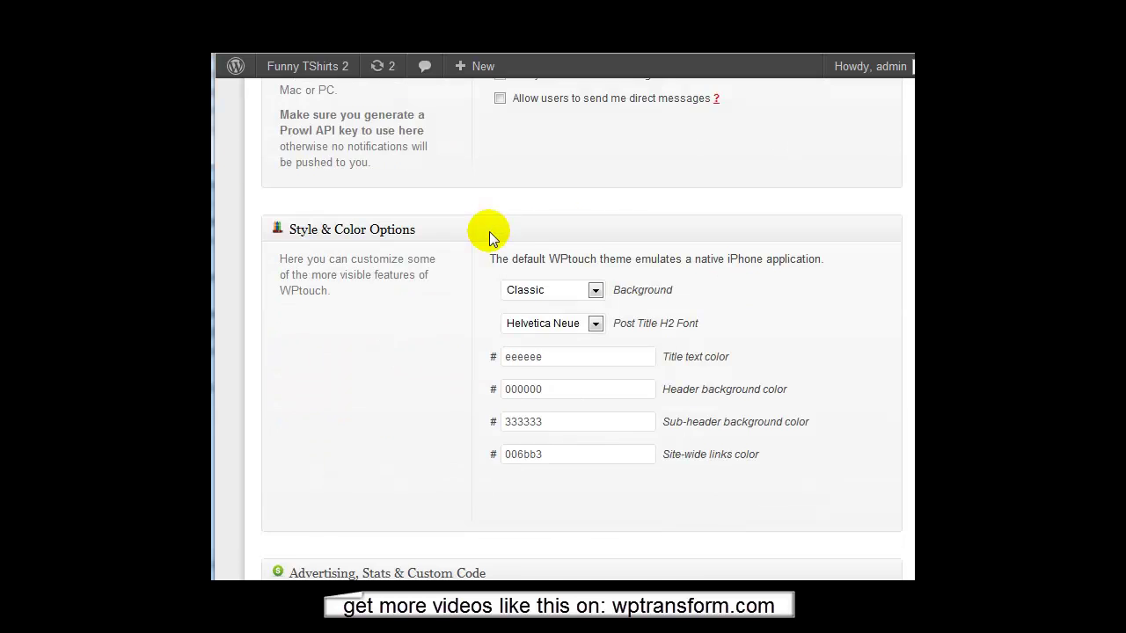
pyautogui.scroll(-1, 491, 234)
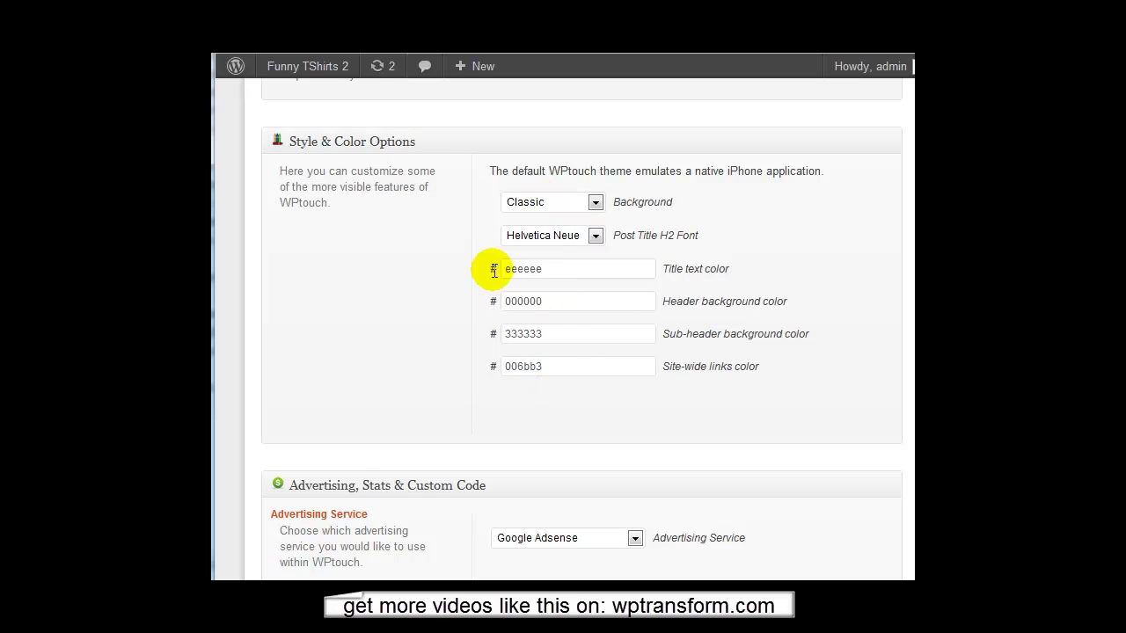
pyautogui.scroll(-4, 427, 244)
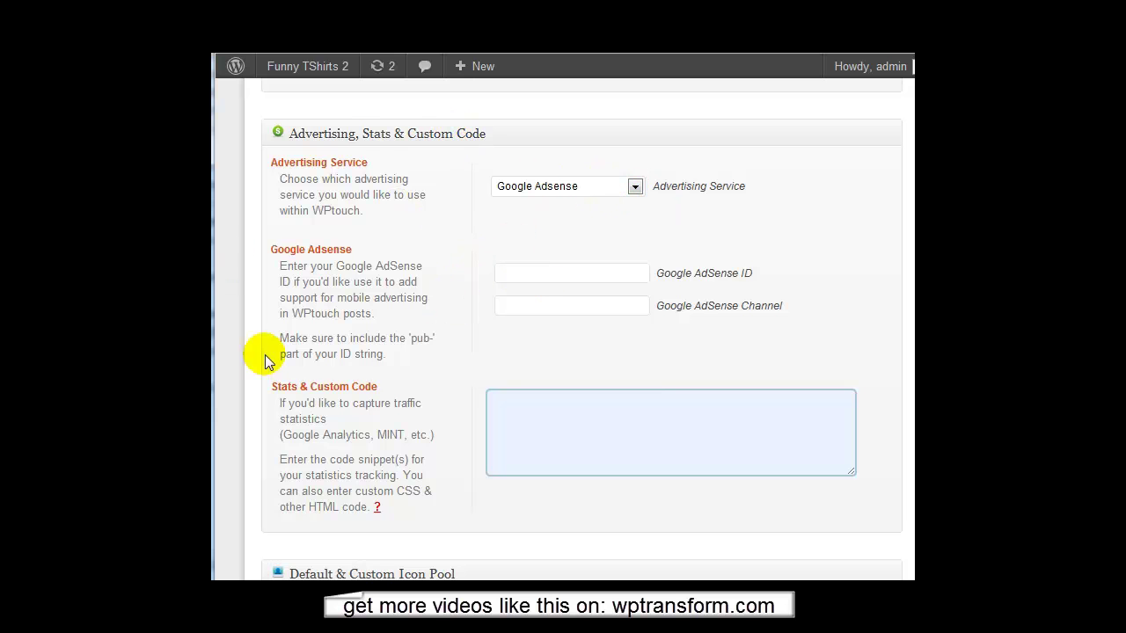
# - Examine the Stats & Custom Code field and the guidance on adding icons in the Default & Custom Icon Pool
pyautogui.scroll(-2, 534, 308)
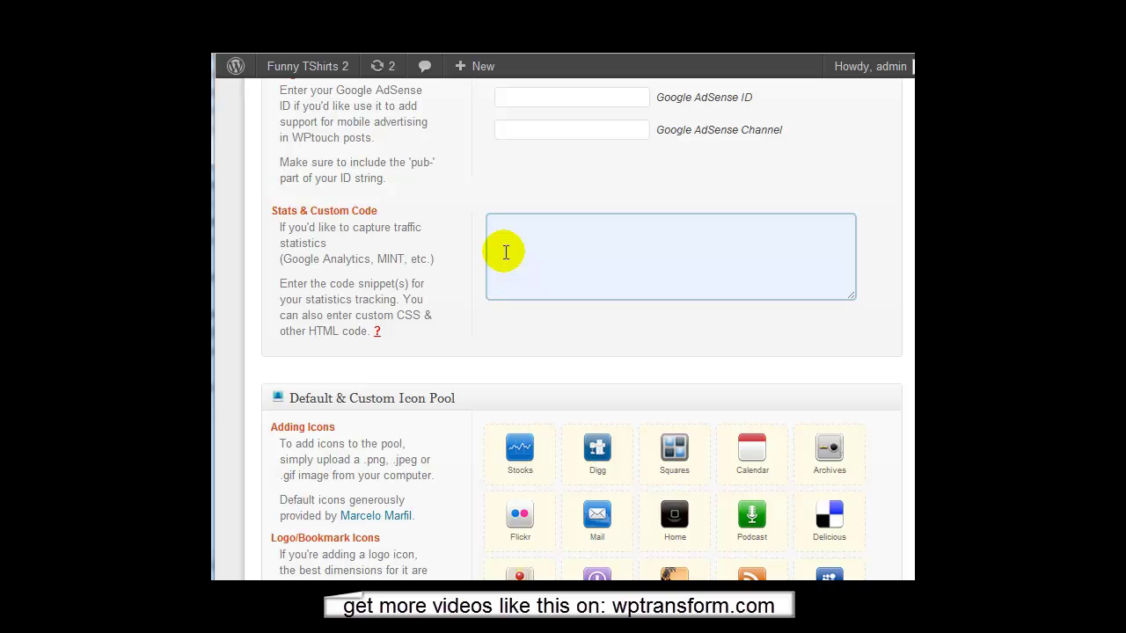
pyautogui.click(506, 253)
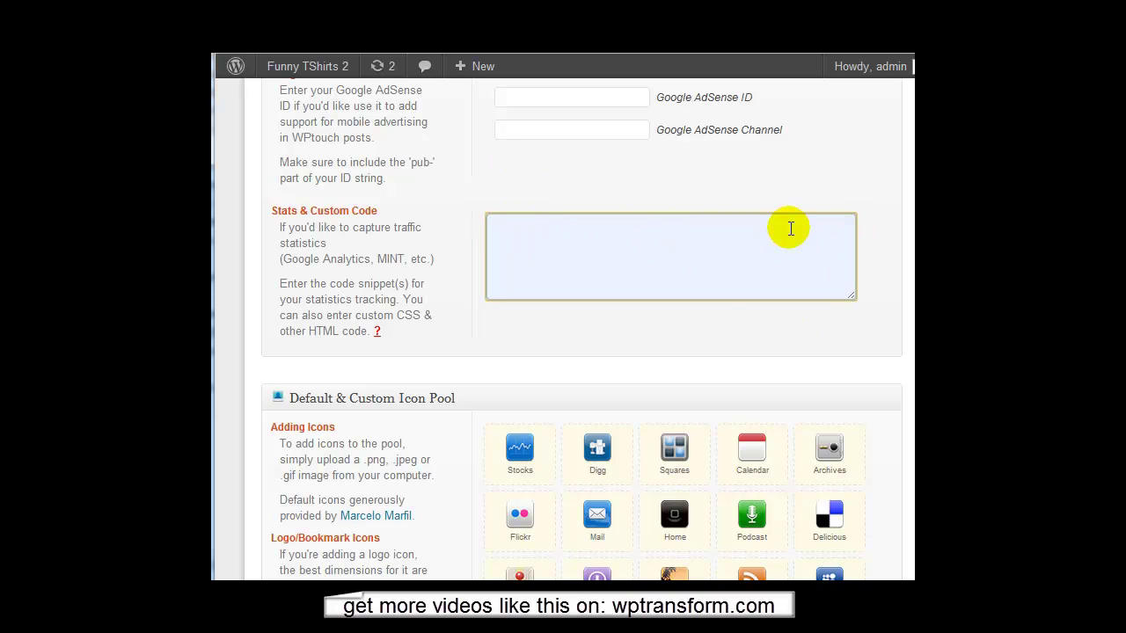
pyautogui.scroll(-2, 712, 254)
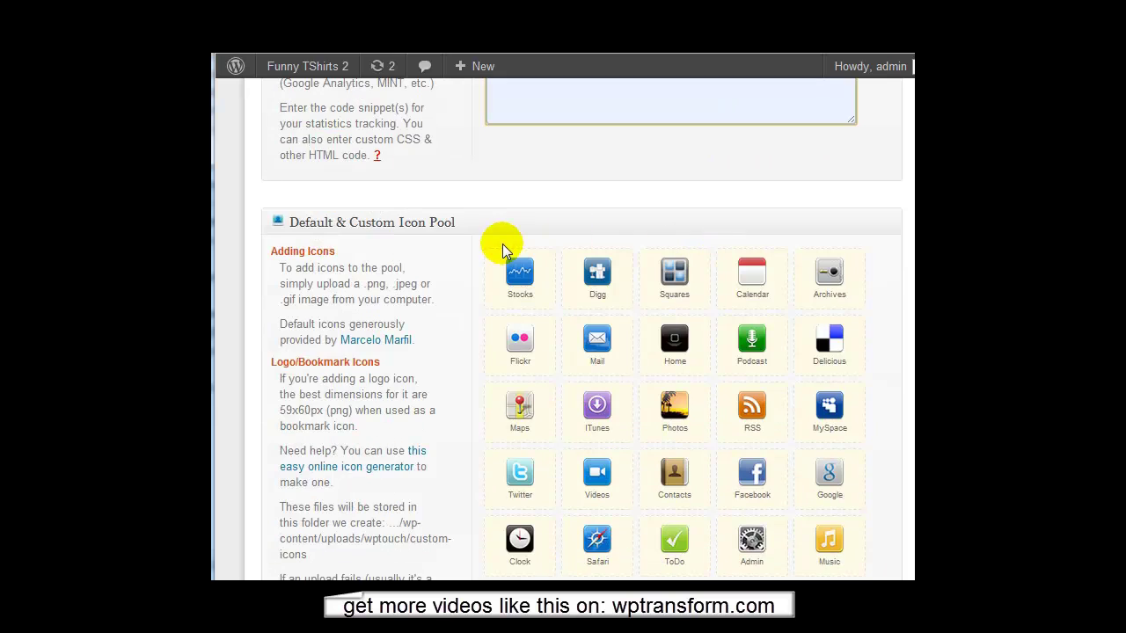
pyautogui.scroll(1, 484, 255)
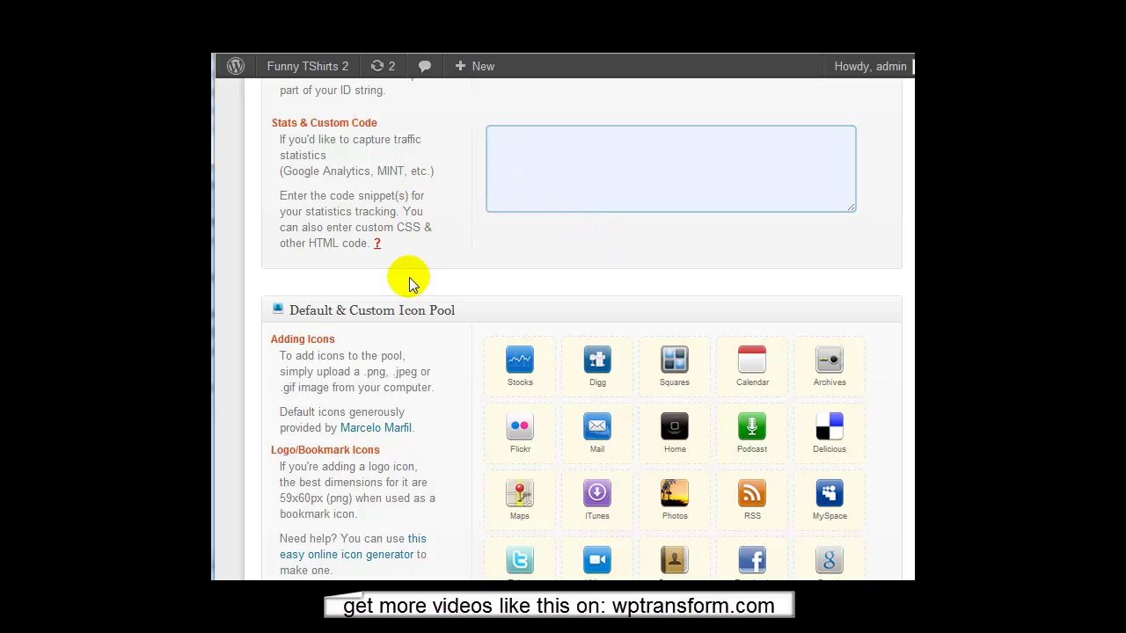
pyautogui.scroll(-2, 413, 304)
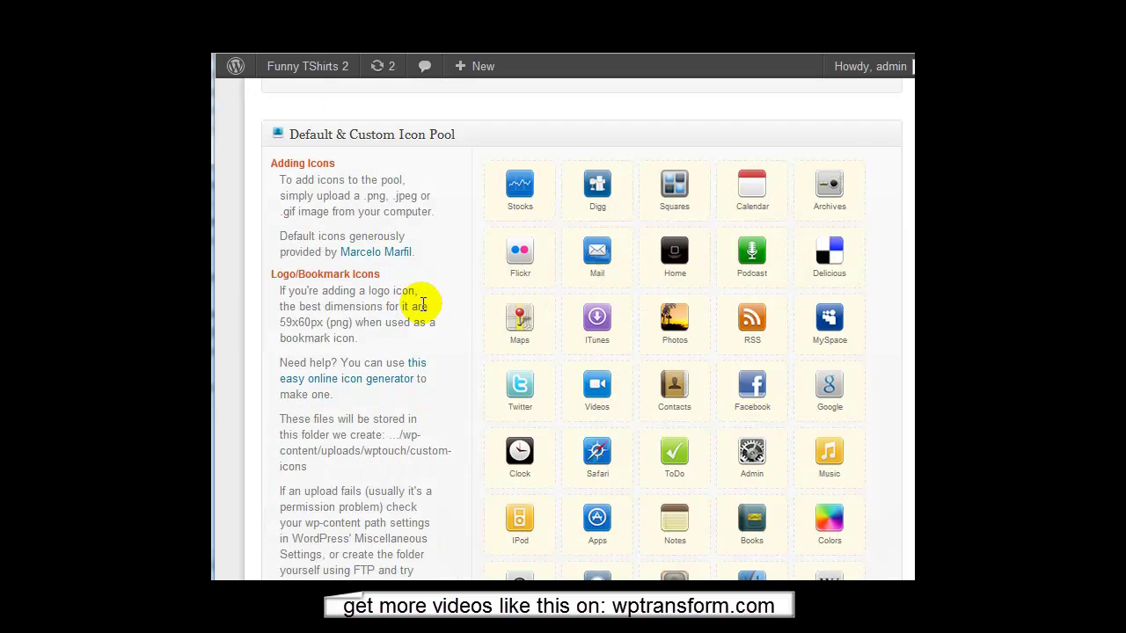
pyautogui.scroll(-1, 440, 204)
pyautogui.scroll(1, 447, 215)
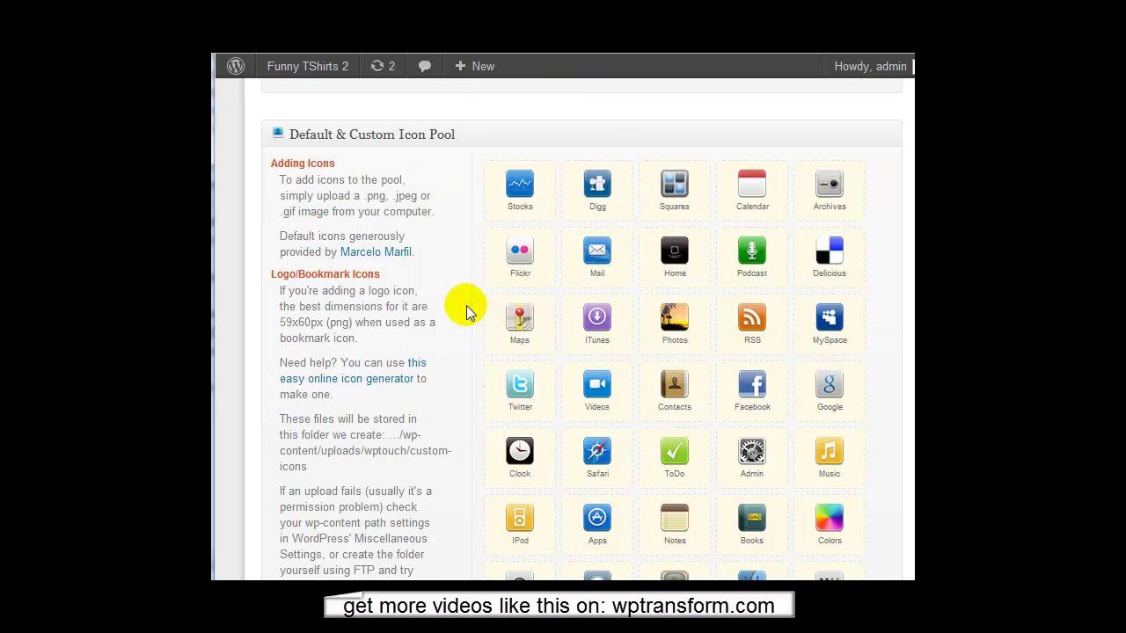
# - Review the logo icon, menu item and page icon options, and save the WPtouch options
pyautogui.scroll(-8, 467, 312)
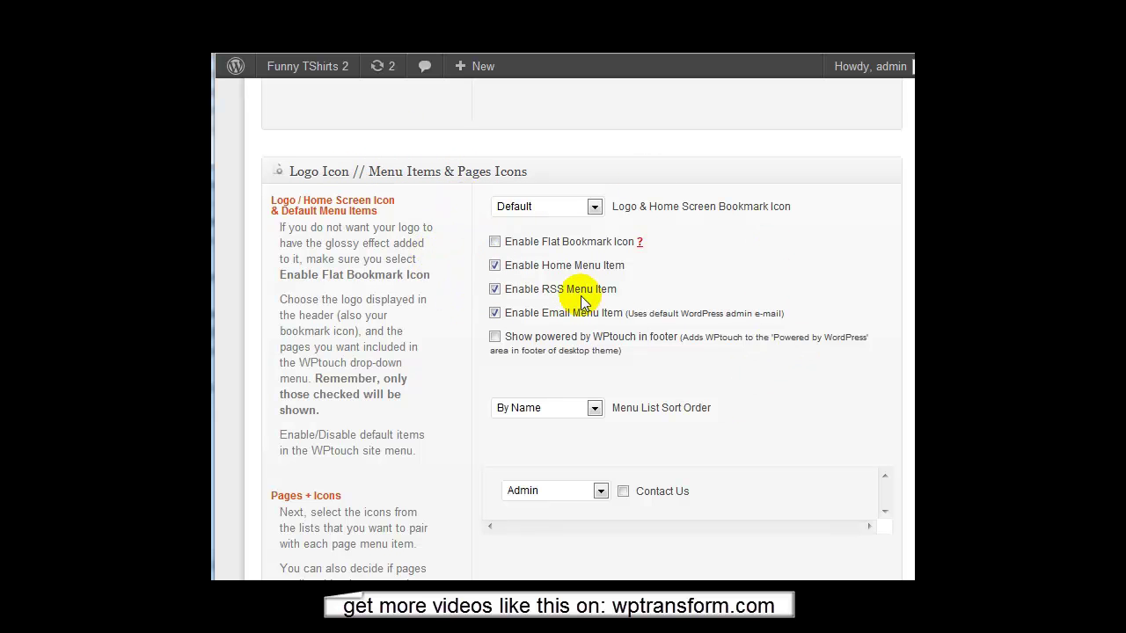
pyautogui.scroll(-3, 585, 295)
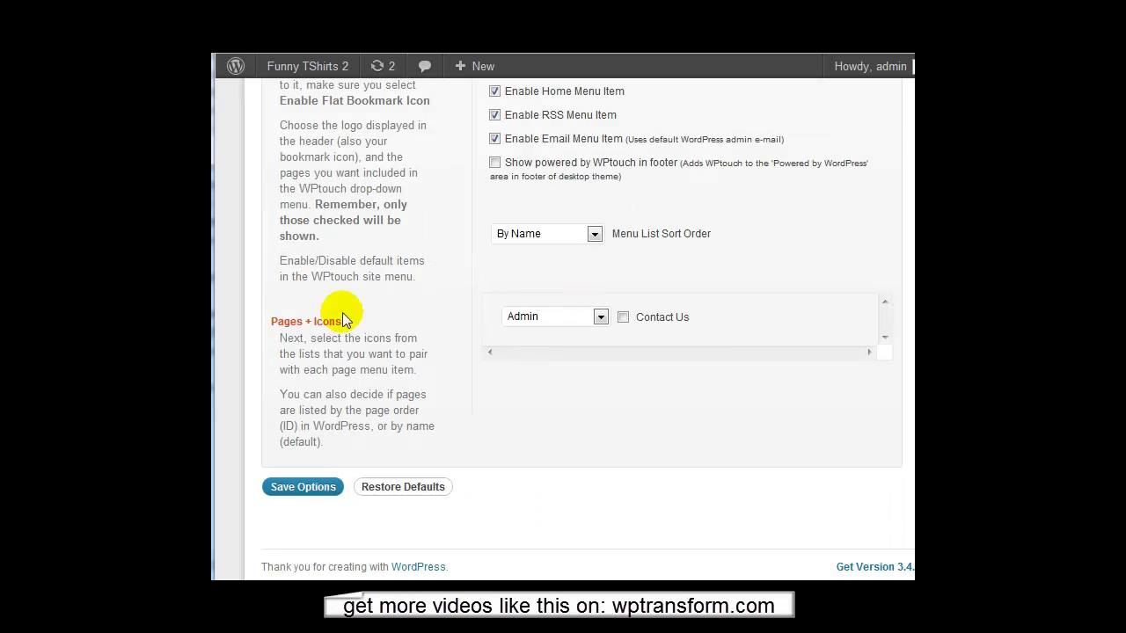
pyautogui.click(325, 489)
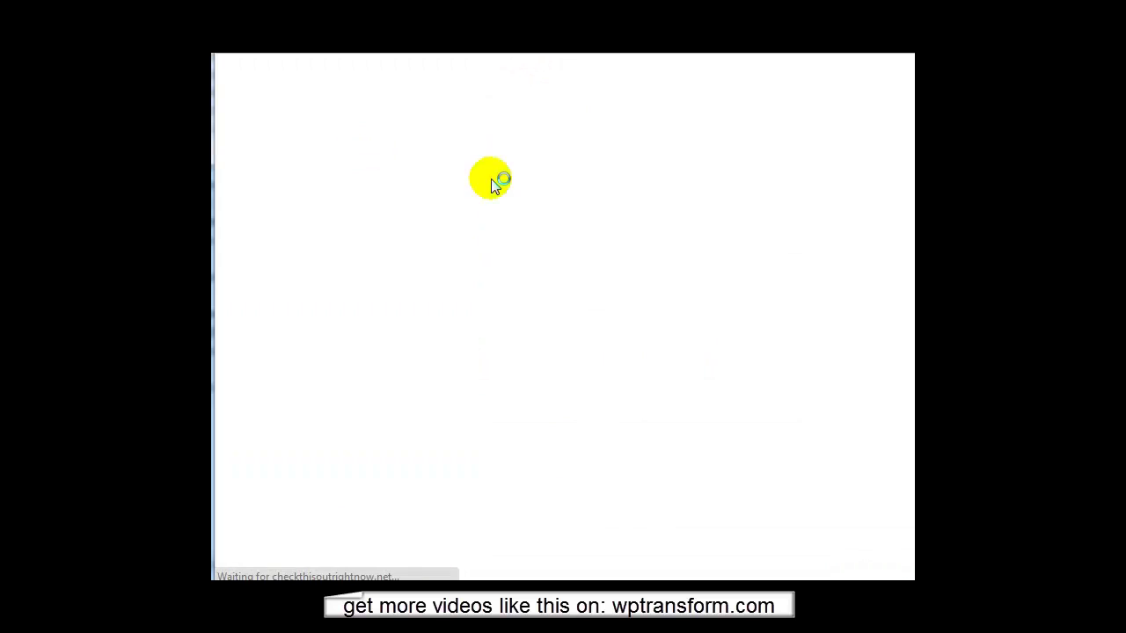